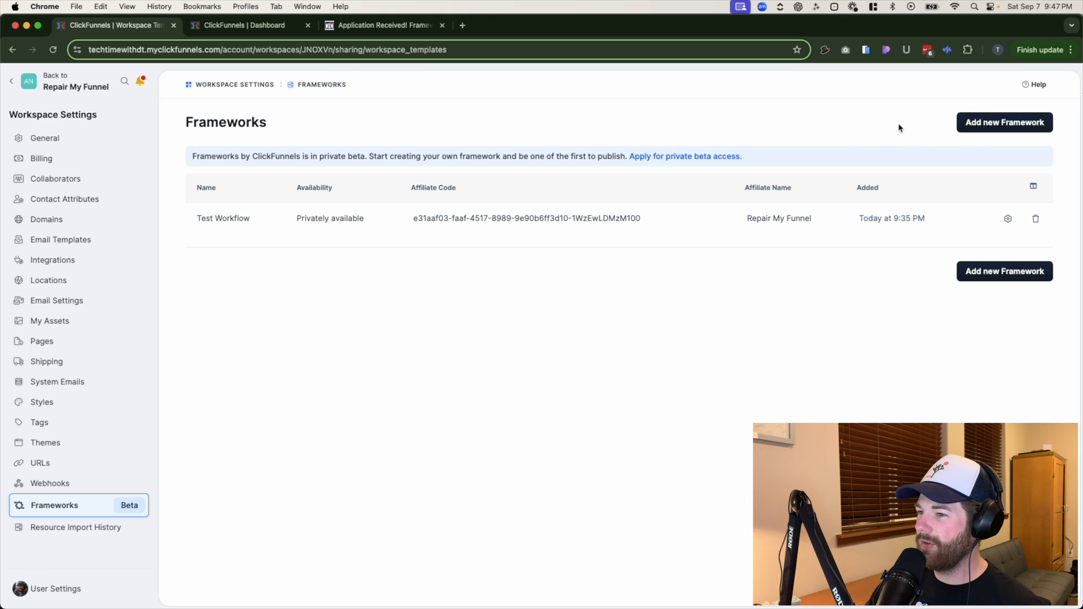
- Start a new framework named "new test framework" with its availability kept as Privately available
left_click(998, 130)
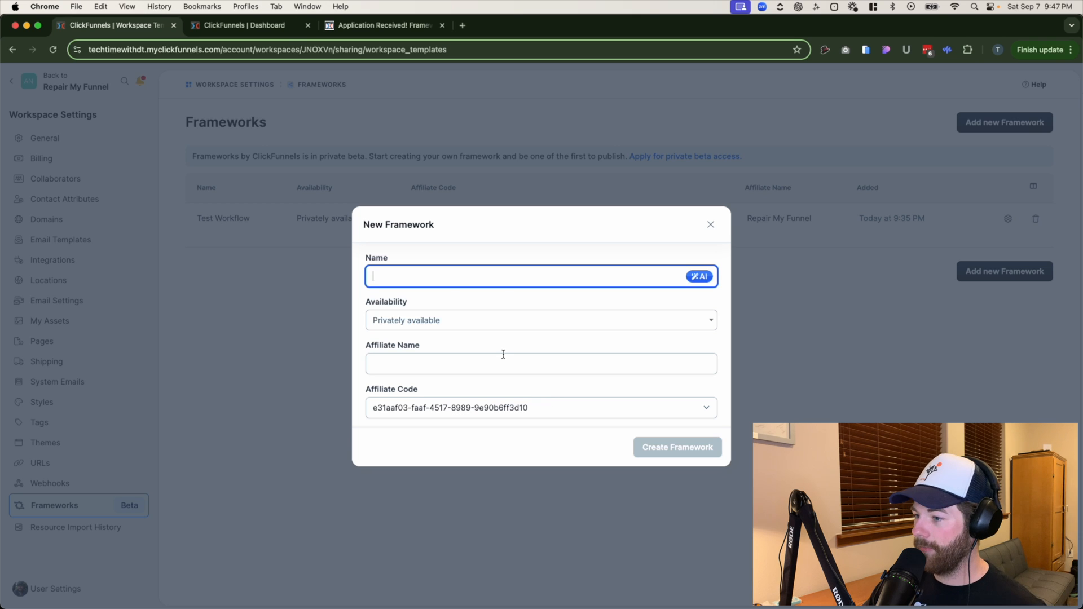
left_click(445, 279)
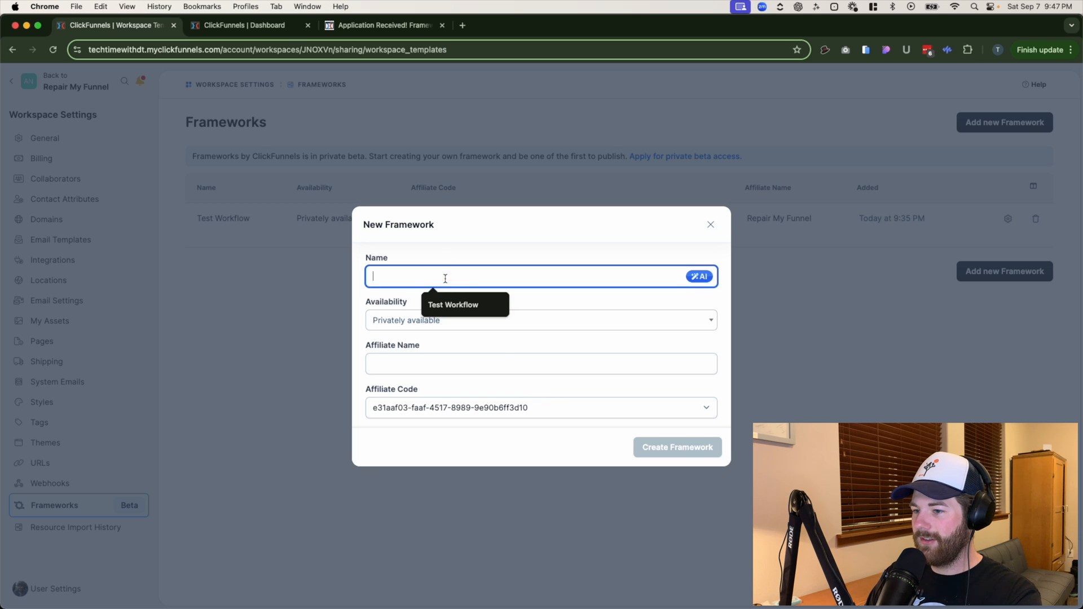
type("new")
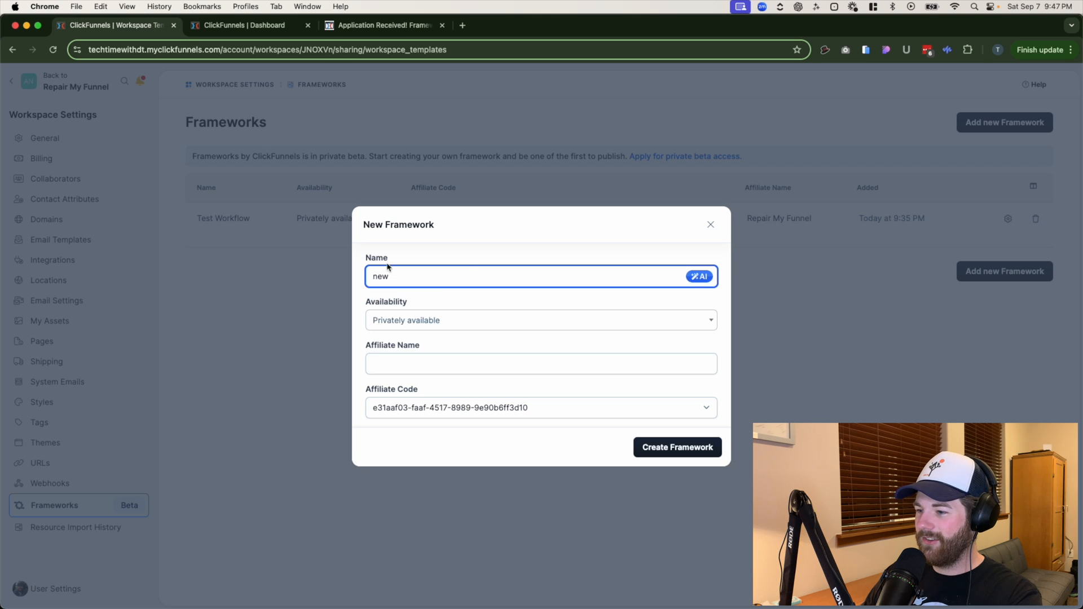
type(" test framework")
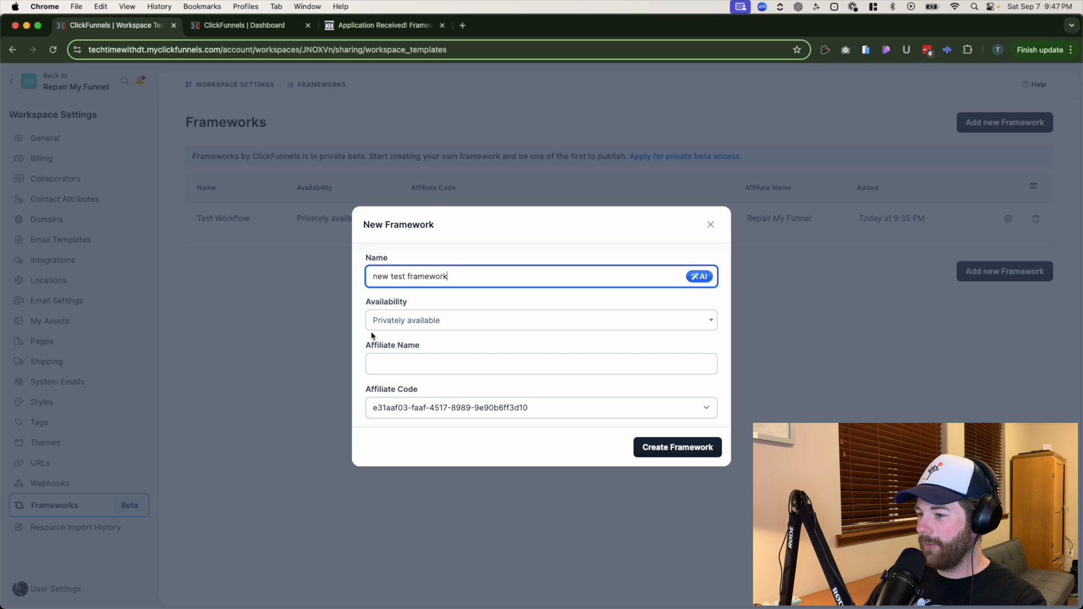
left_click(443, 322)
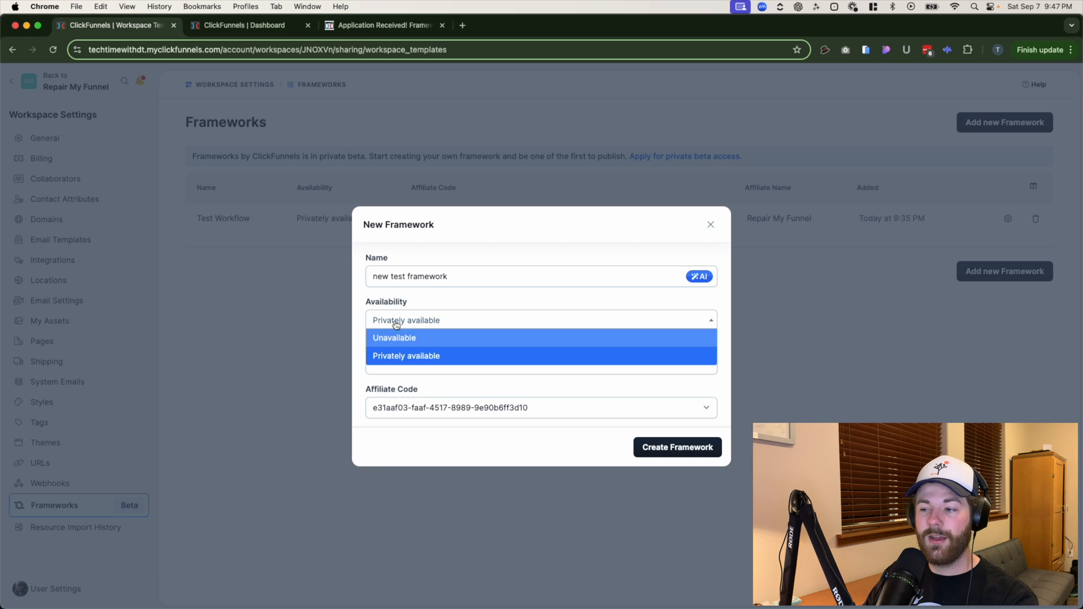
left_click(372, 299)
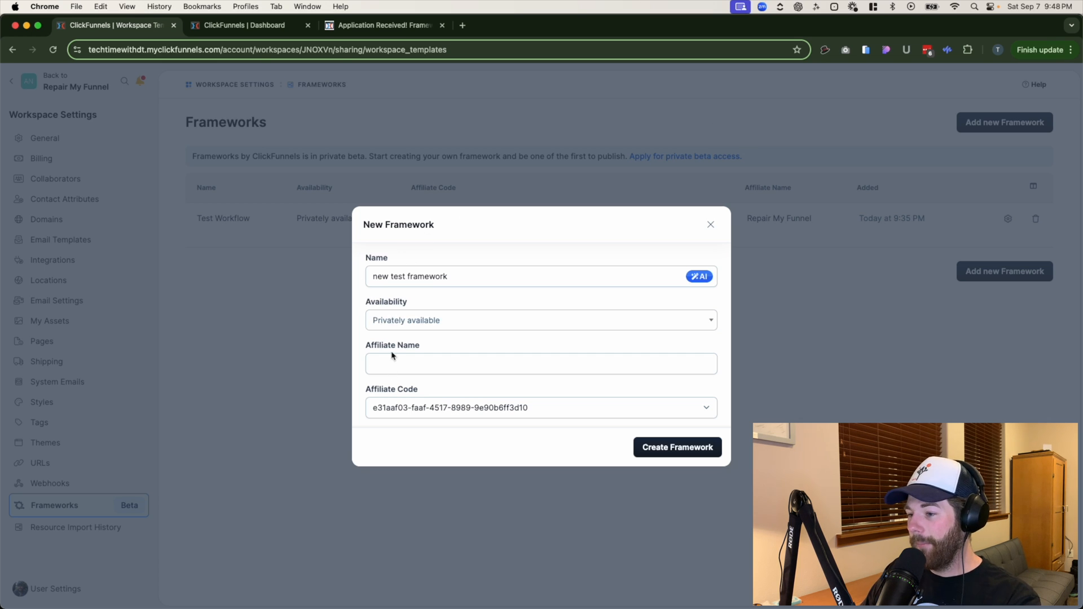
- Enter "Repair My Funnel" as the affiliate name and create the framework
left_click(387, 365)
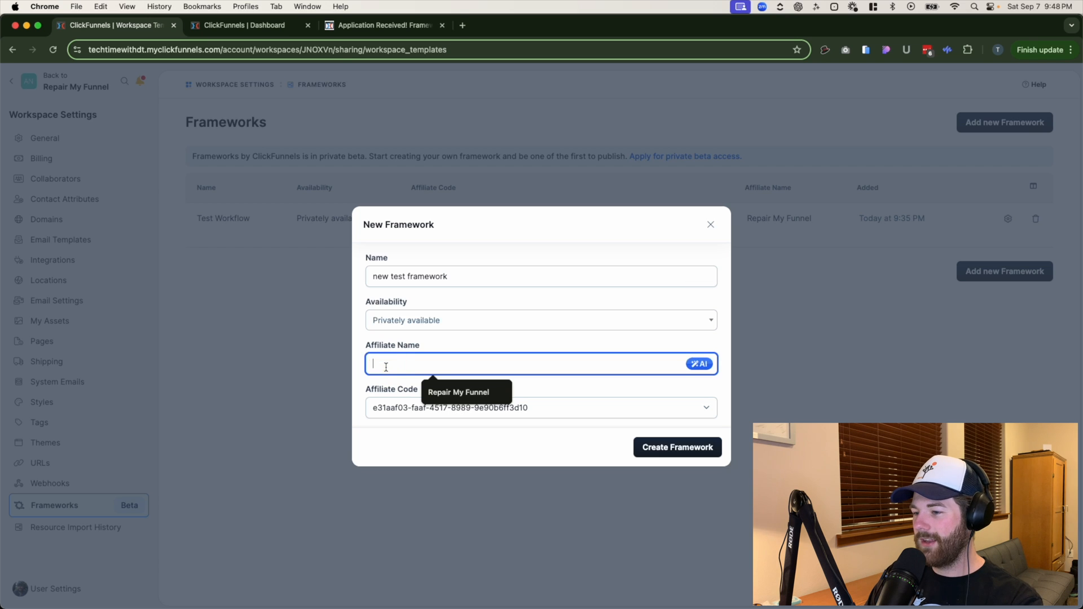
type("Reap")
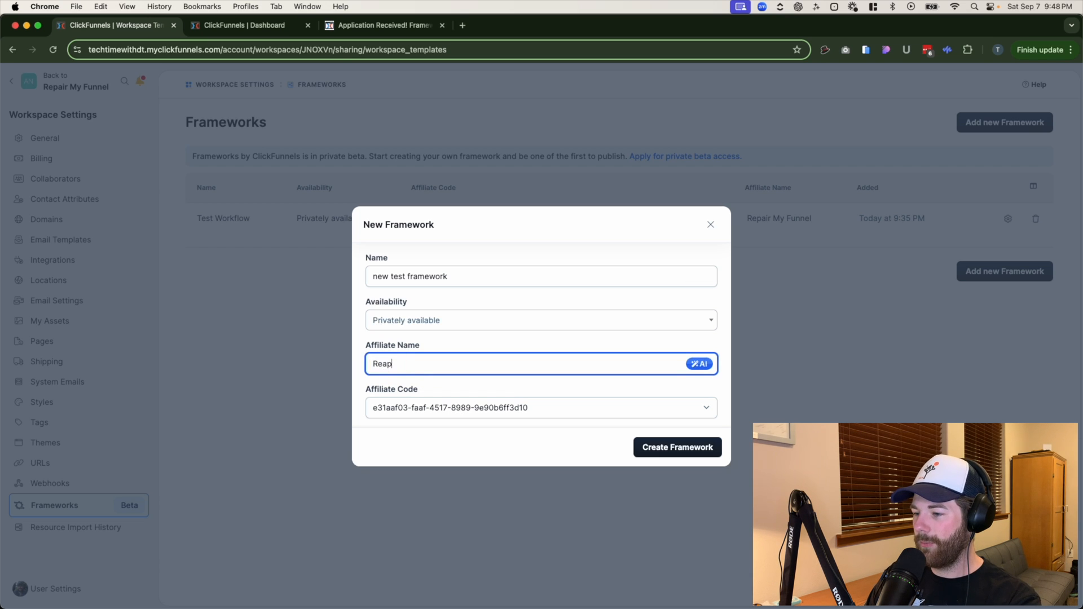
key("BackSpace")
key("BackSpace")
type("par")
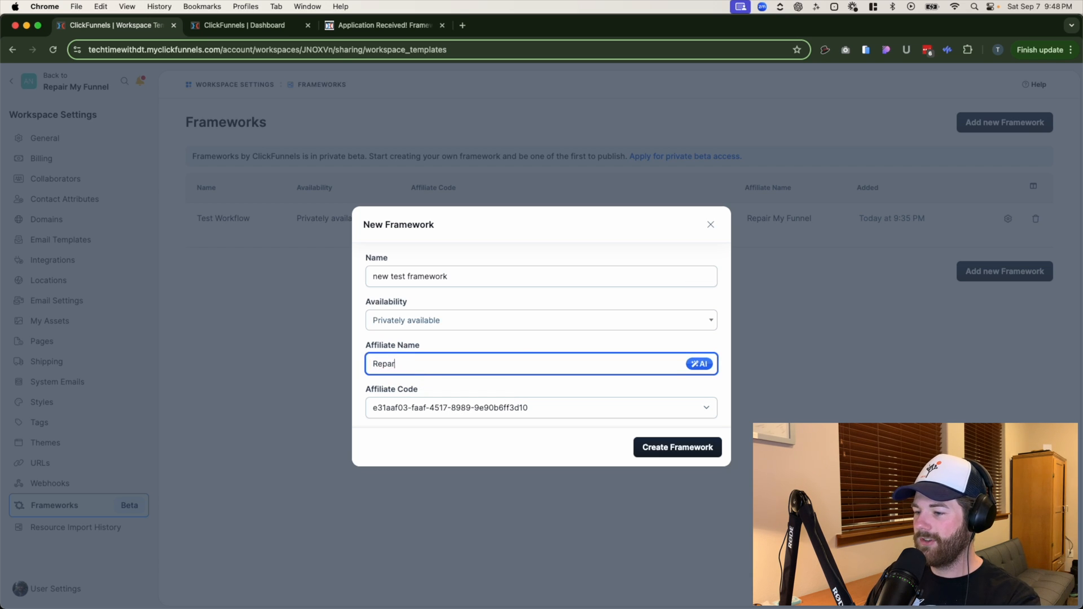
key("BackSpace")
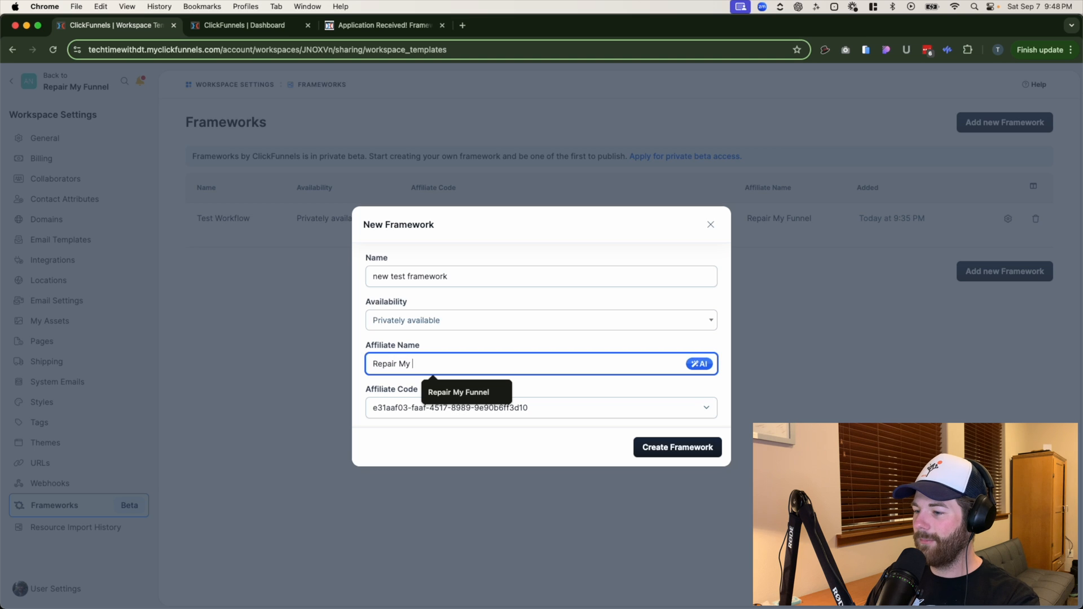
type("ir My Funnel")
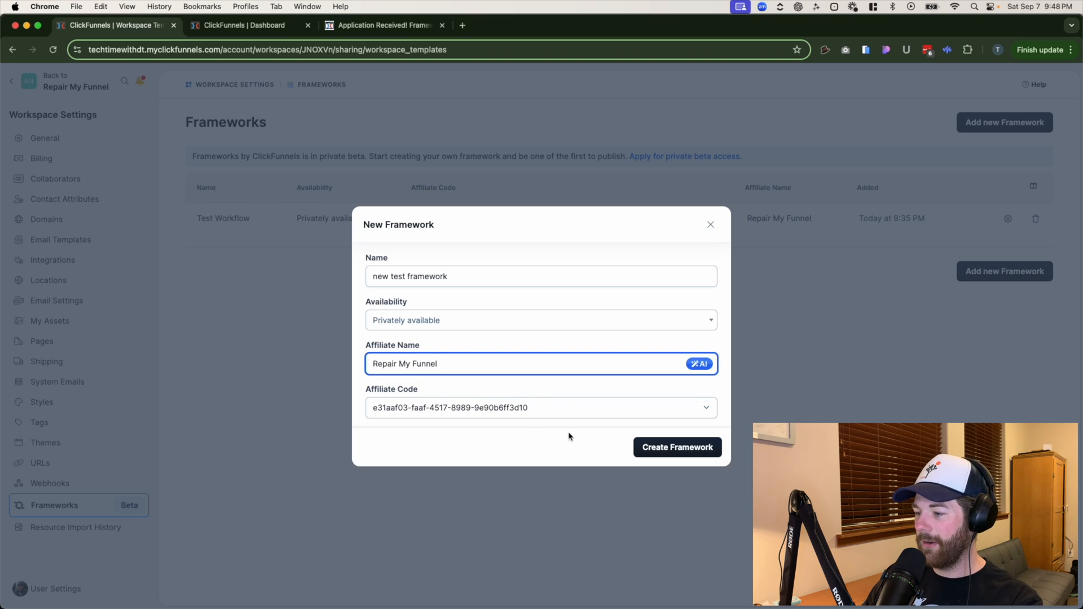
left_click(685, 449)
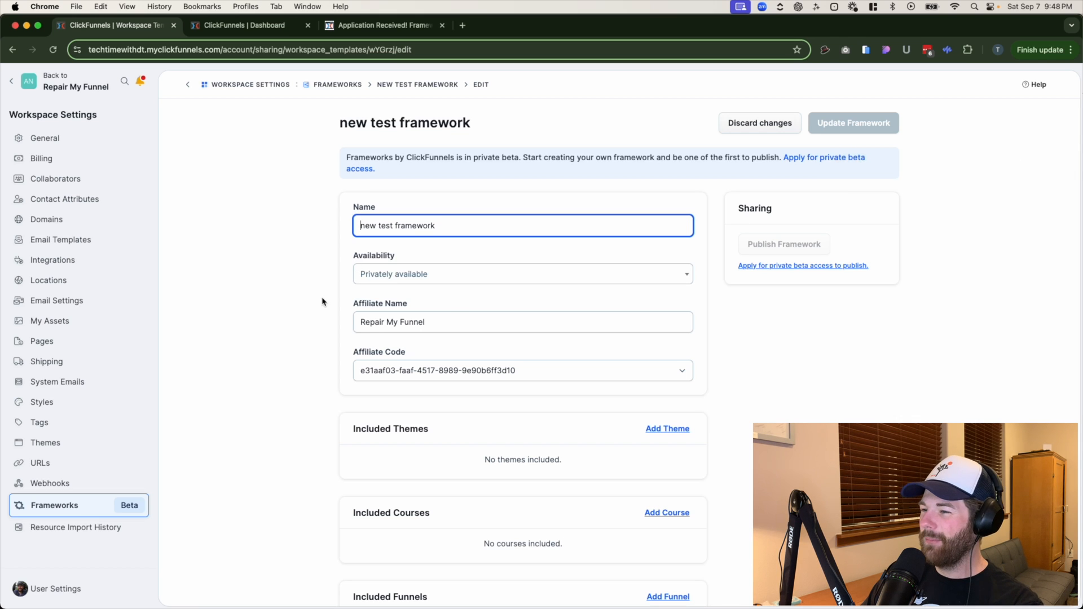
- Examine which kinds of content the new framework can include, from themes and courses through to email templates
scroll(326, 301, "down", 1)
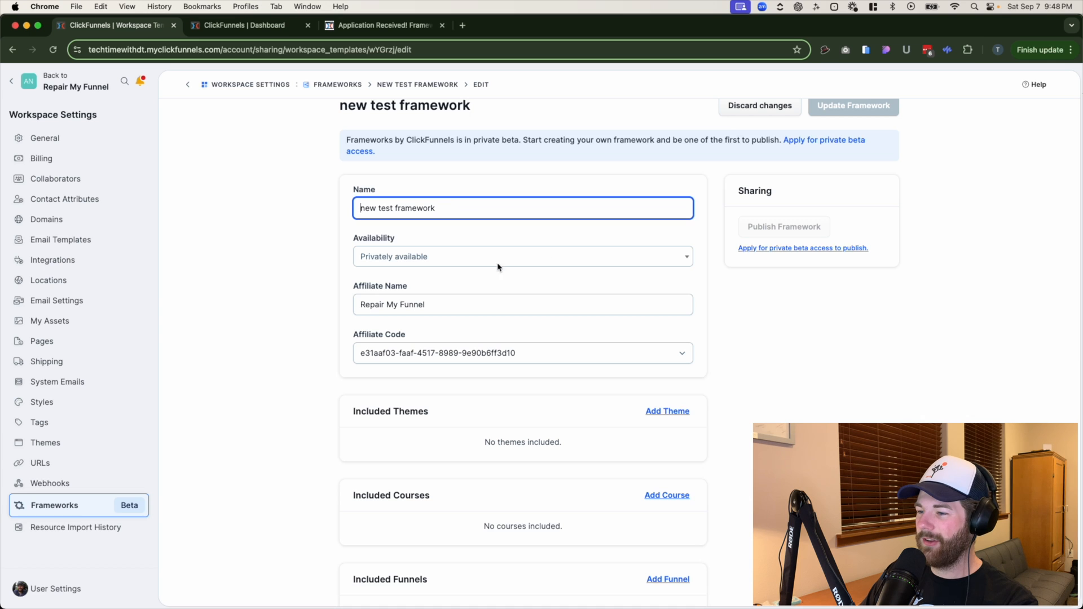
scroll(307, 386, "down", 2)
scroll(307, 383, "down", 8)
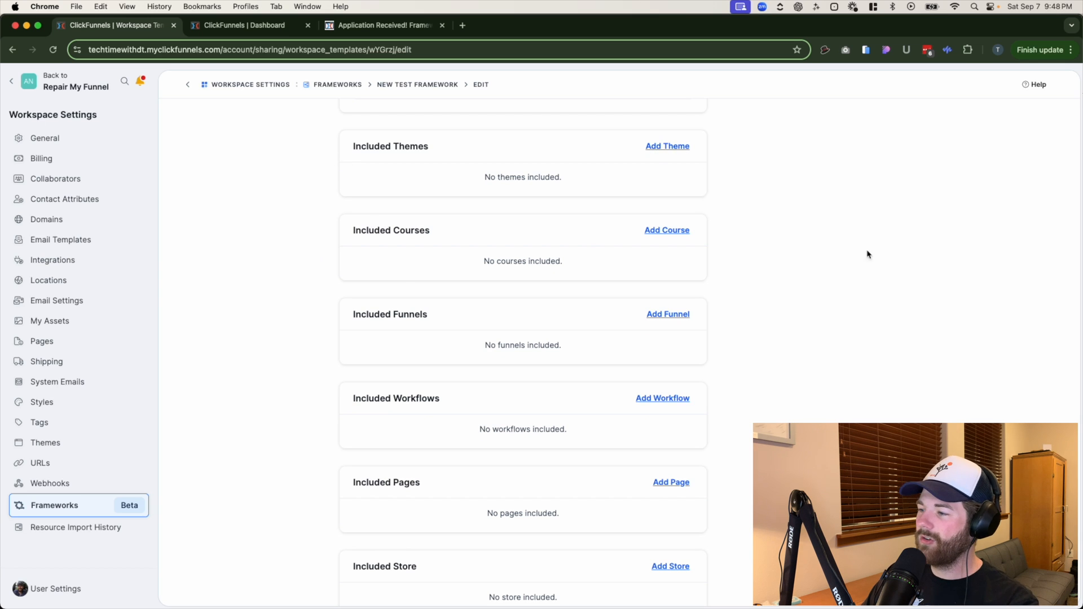
scroll(392, 407, "down", 1)
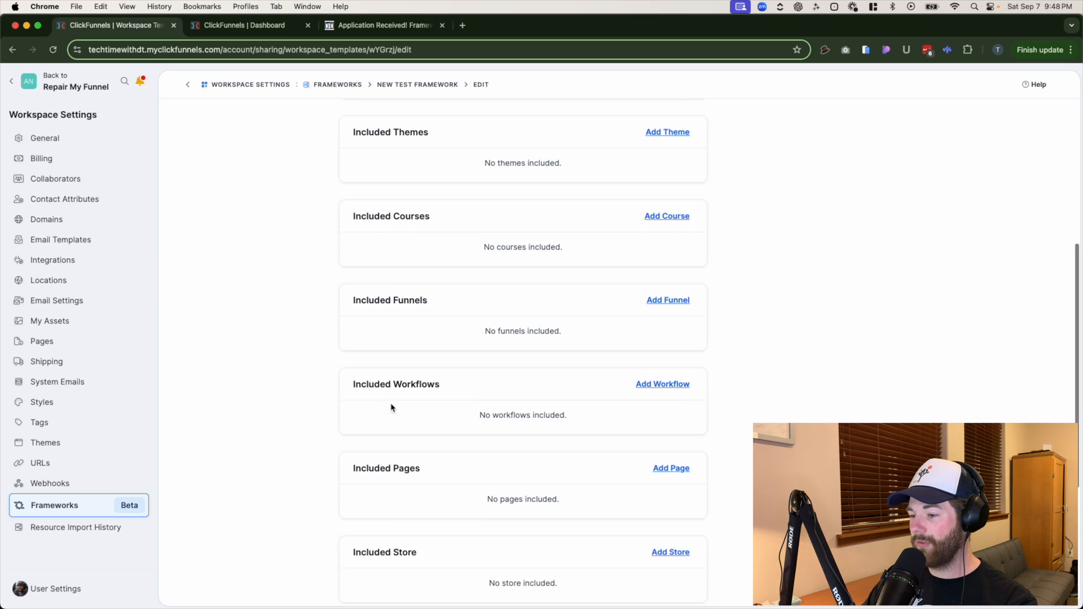
scroll(392, 407, "down", 5)
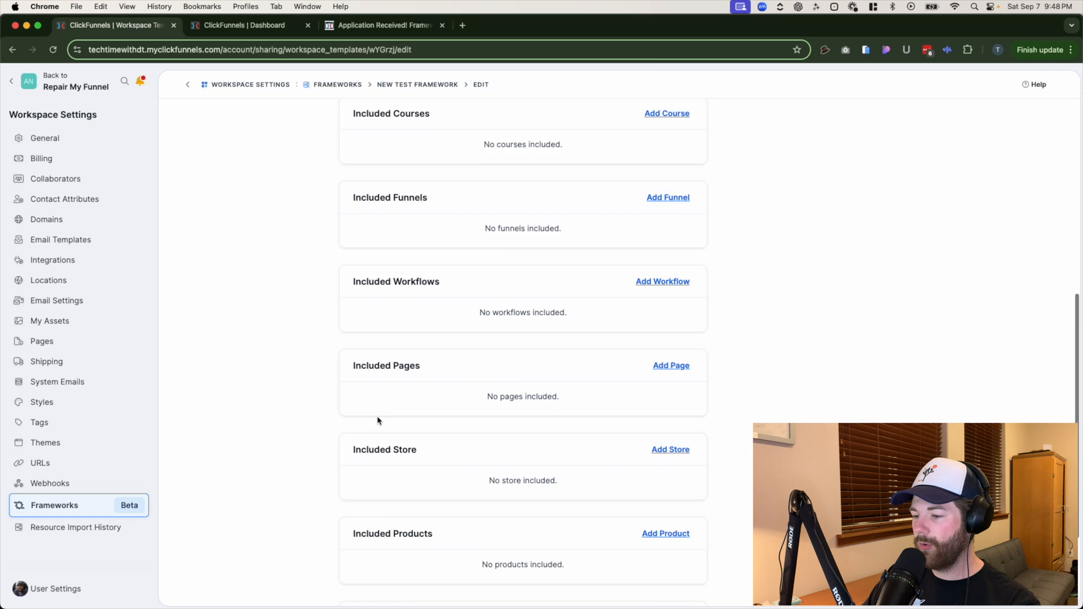
scroll(377, 420, "down", 5)
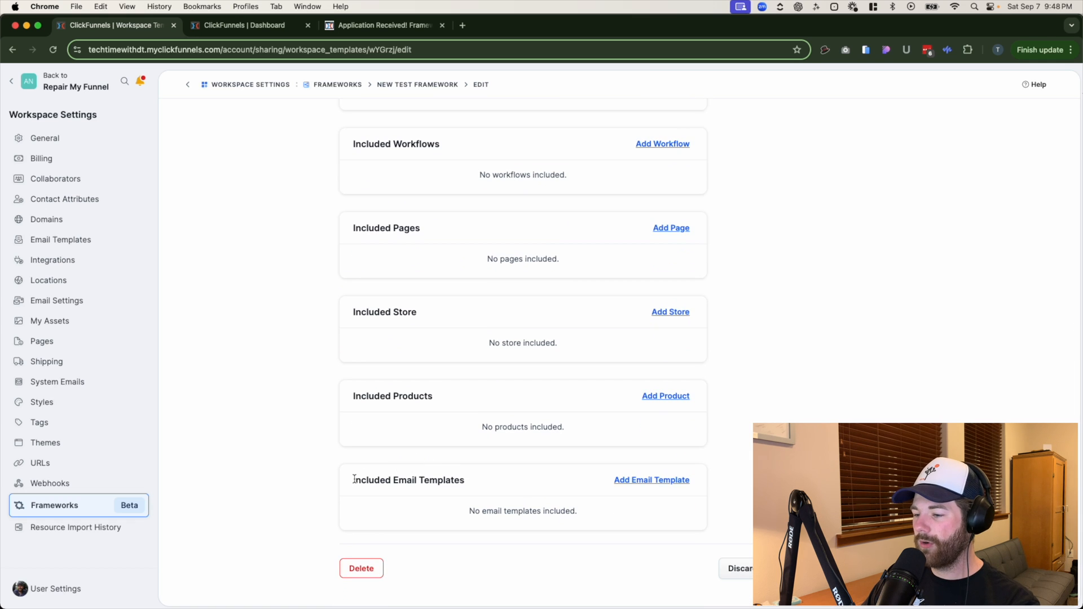
left_click_drag(424, 480, 561, 484)
scroll(520, 471, "up", 1)
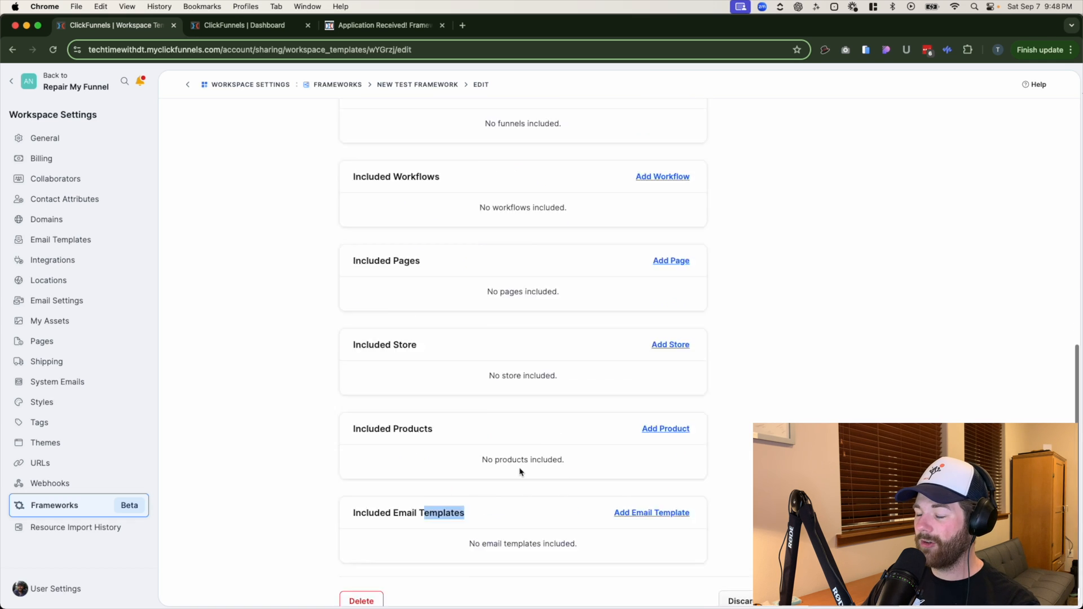
scroll(519, 471, "up", 10)
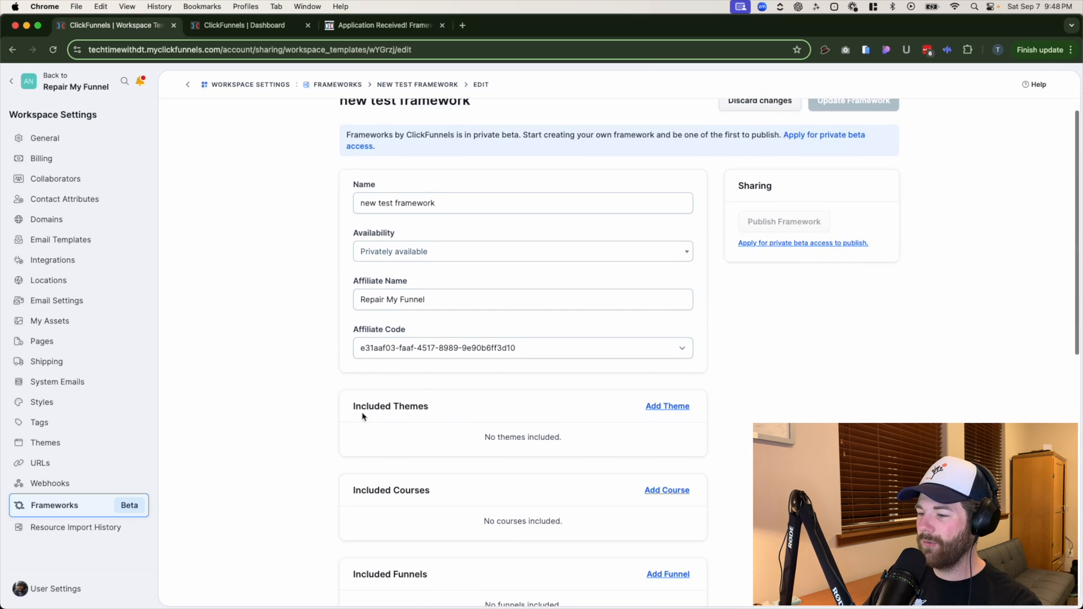
- Include the Hero Theme in the new test framework
scroll(564, 429, "down", 1)
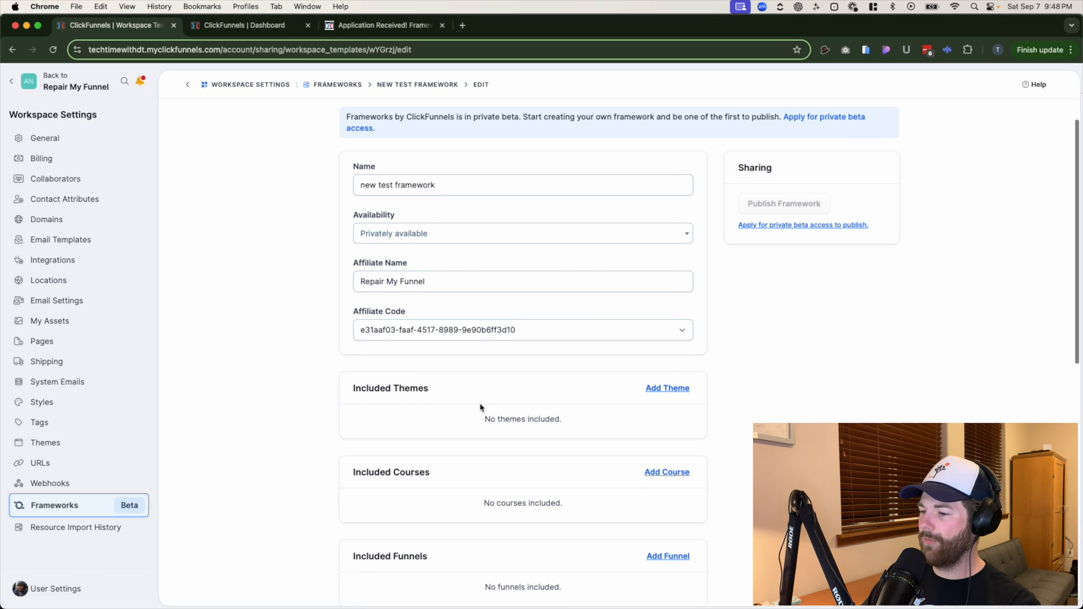
left_click(654, 389)
scroll(648, 442, "down", 1)
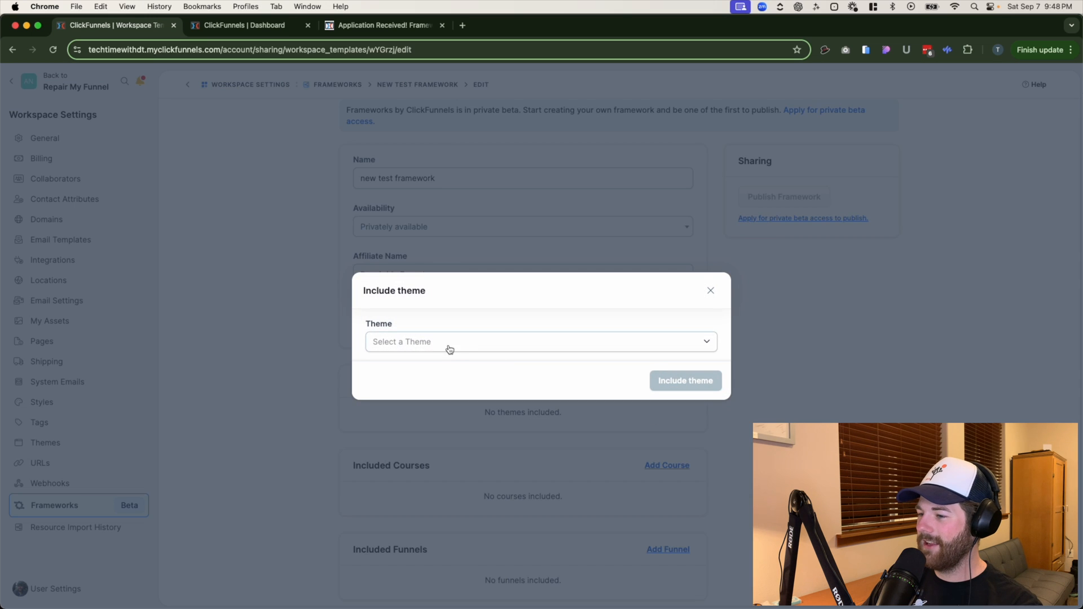
left_click(449, 349)
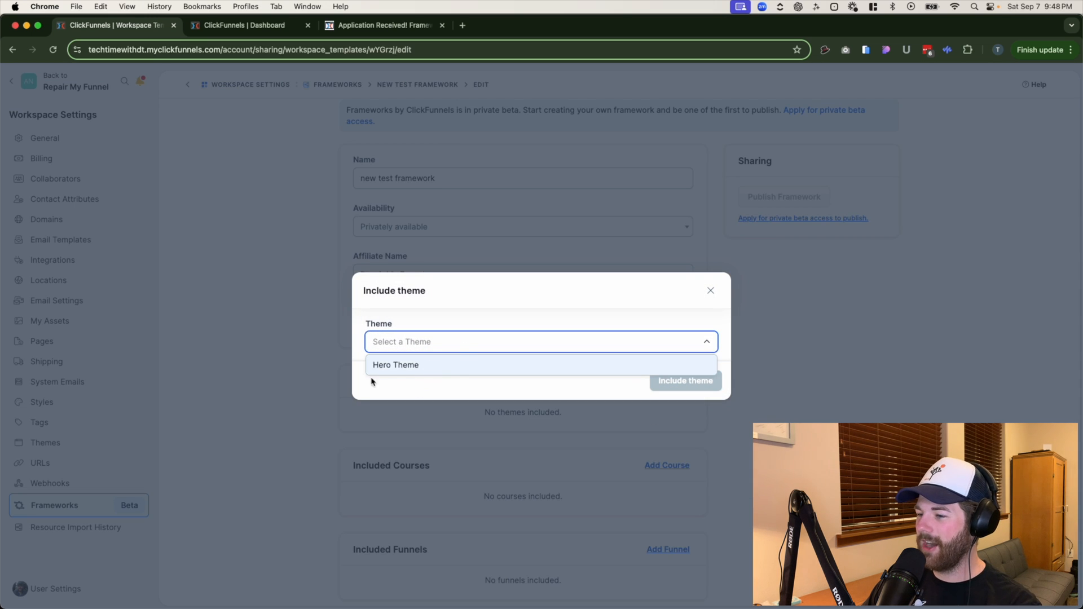
left_click(395, 366)
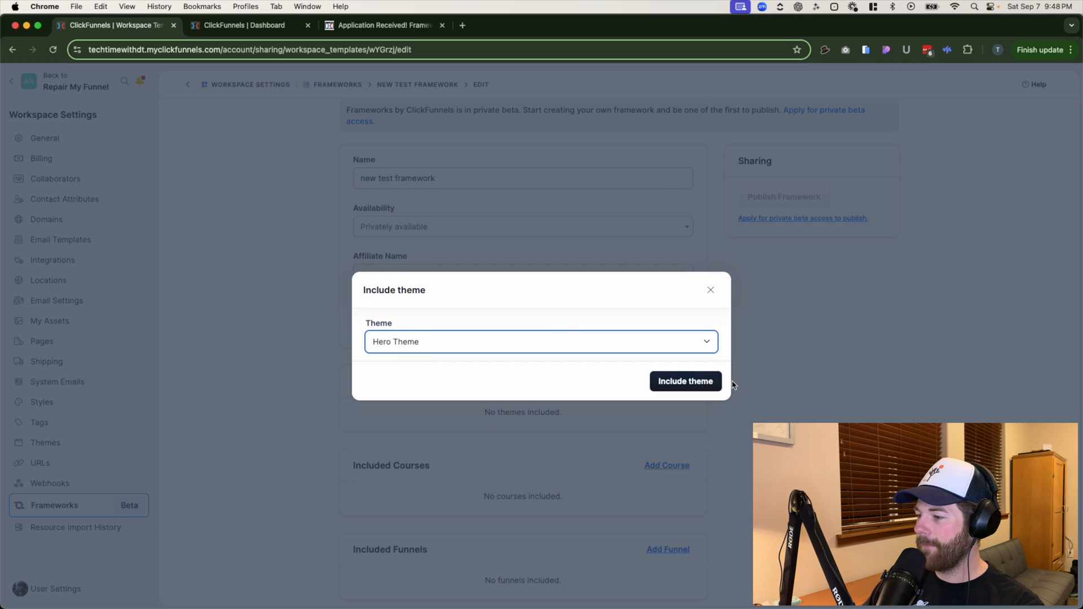
left_click(699, 382)
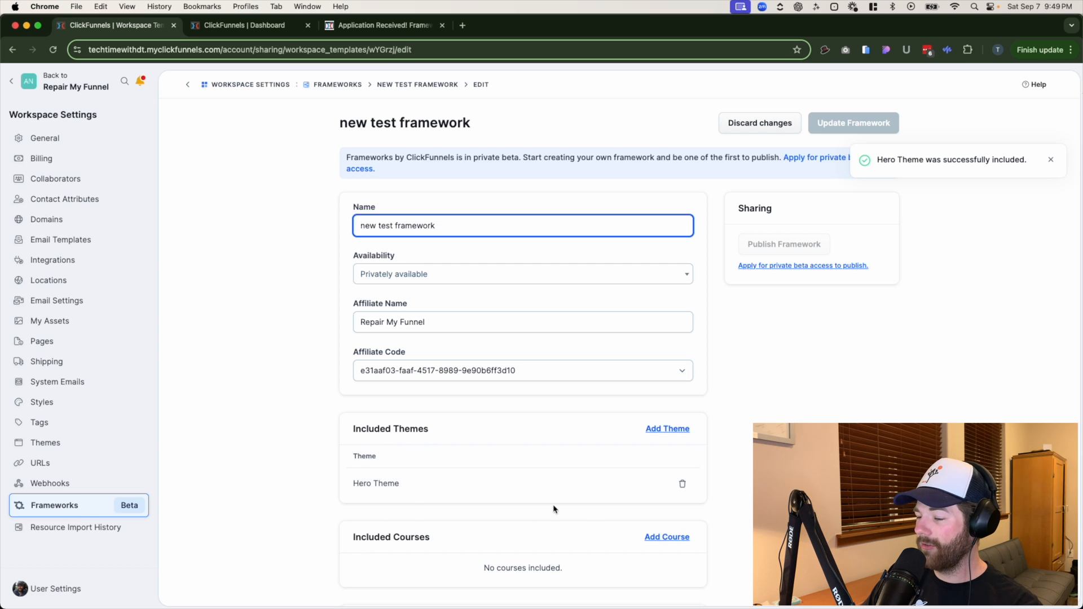
- Review the framework's included sections and sharing options, and open the private beta access application page
scroll(389, 460, "down", 5)
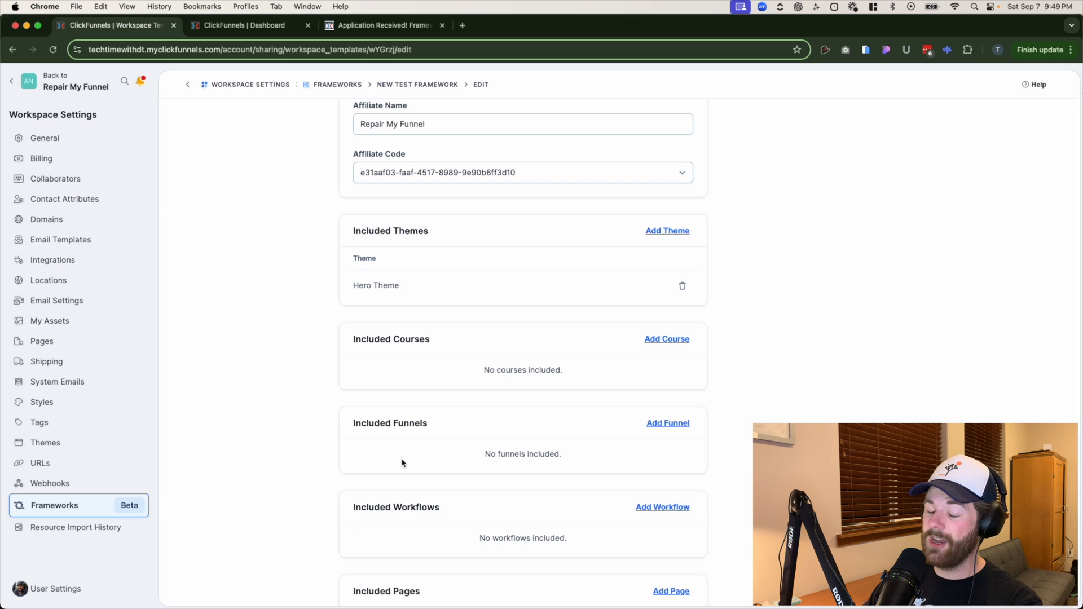
scroll(834, 418, "up", 5)
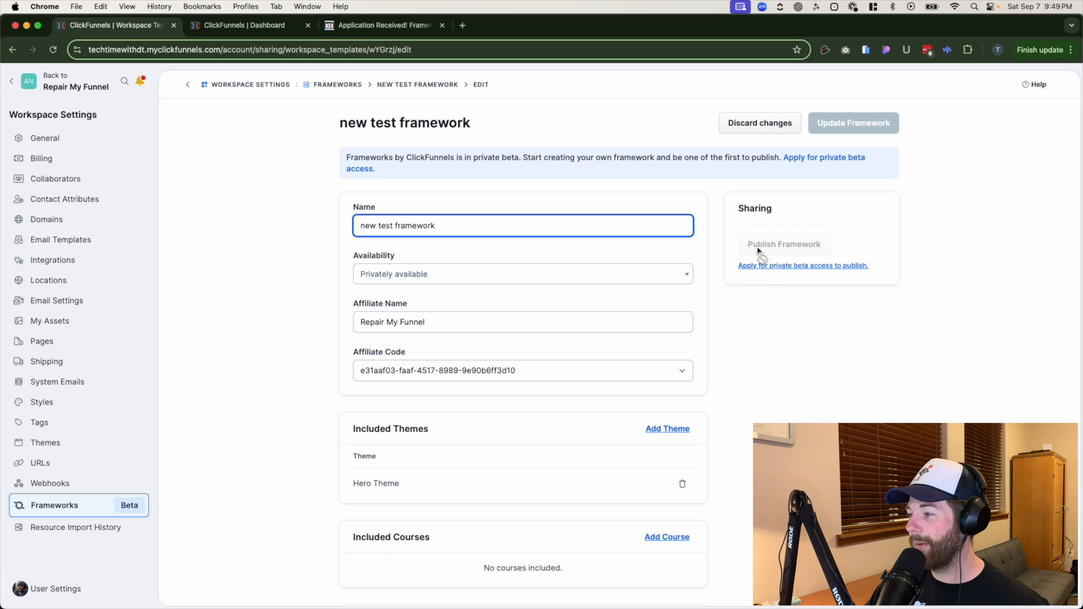
left_click(815, 231)
scroll(814, 231, "down", 1)
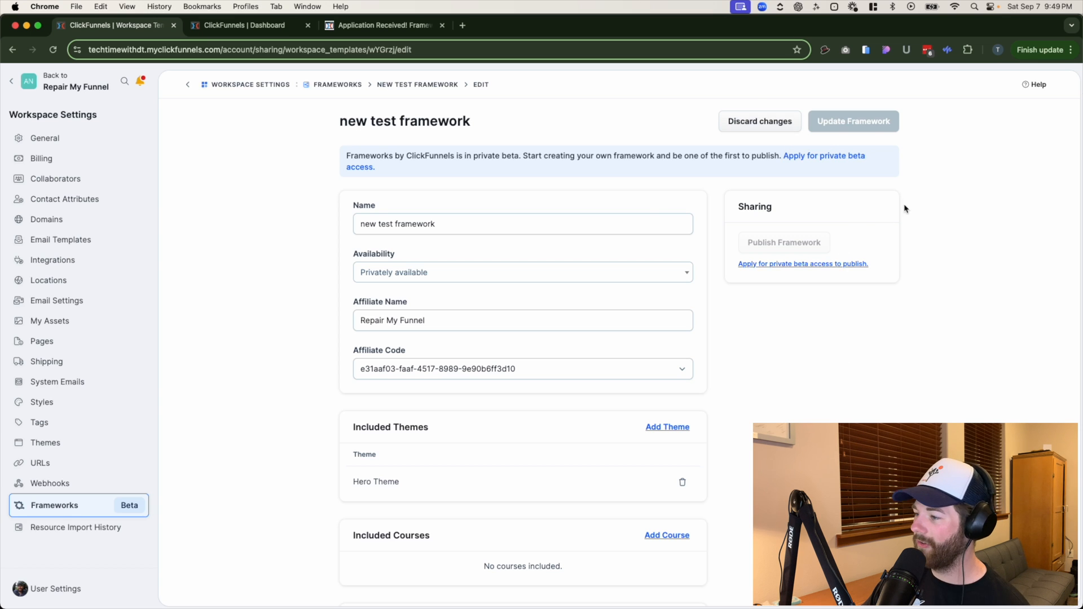
left_click(818, 156)
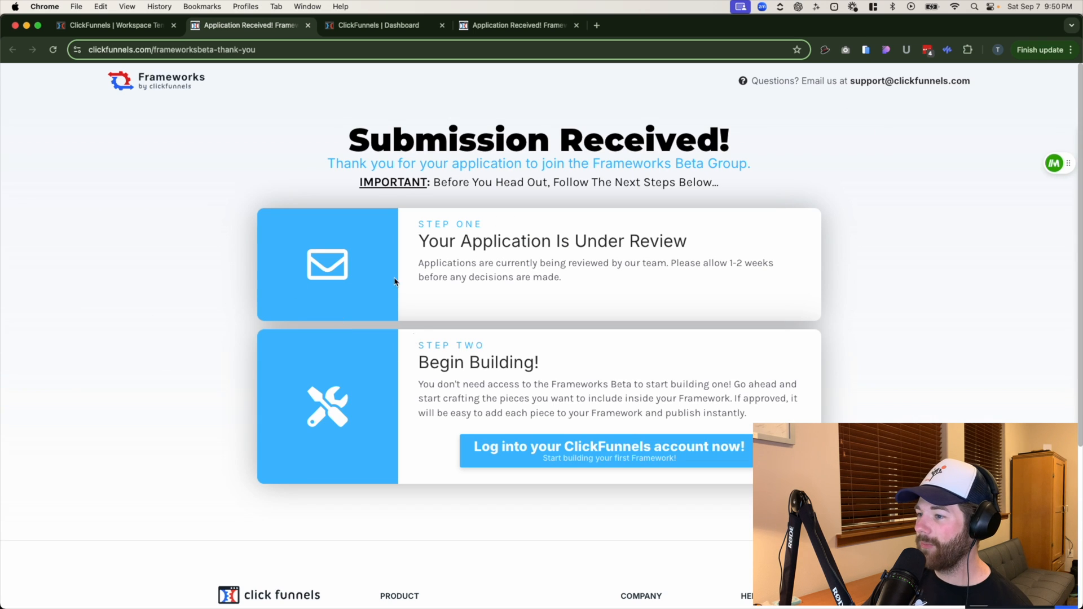
- Read the step-one note about the application review, and return to the new test framework's editing page
left_click_drag(395, 224, 857, 249)
left_click(841, 314)
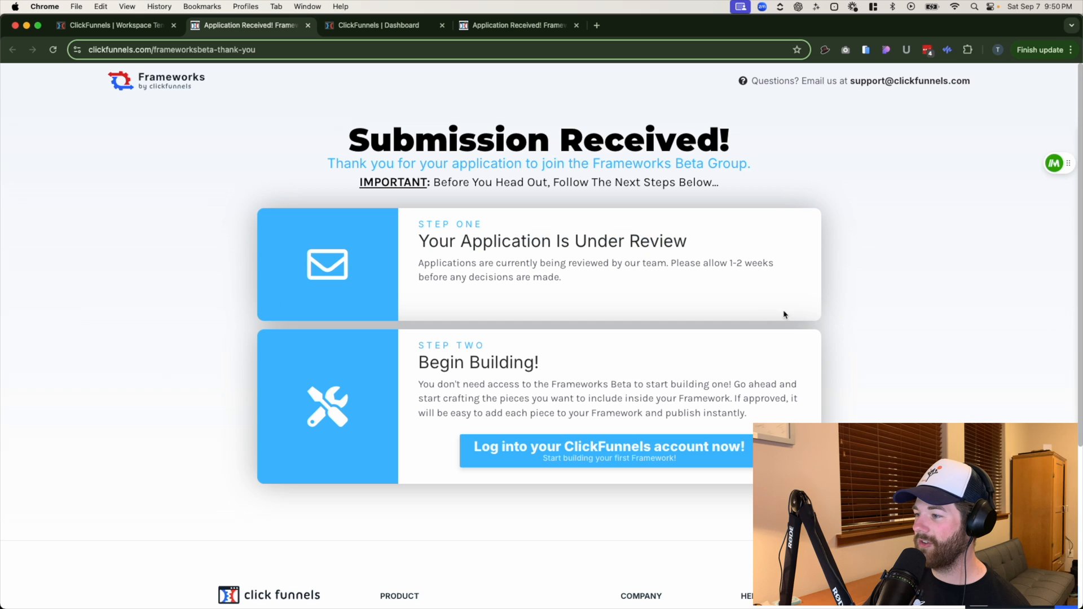
left_click_drag(582, 287, 440, 263)
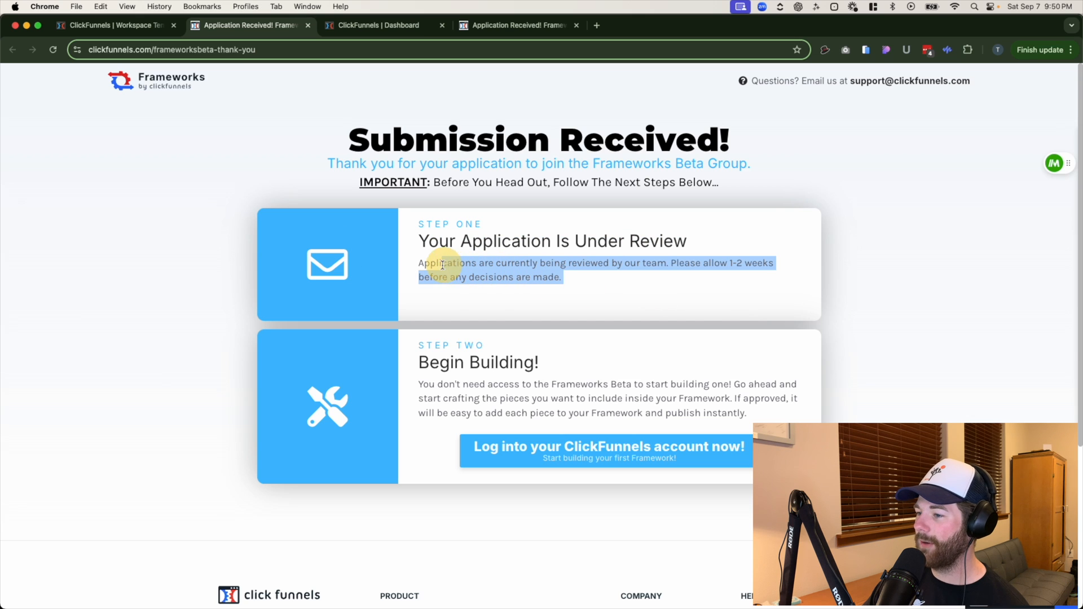
left_click(663, 269)
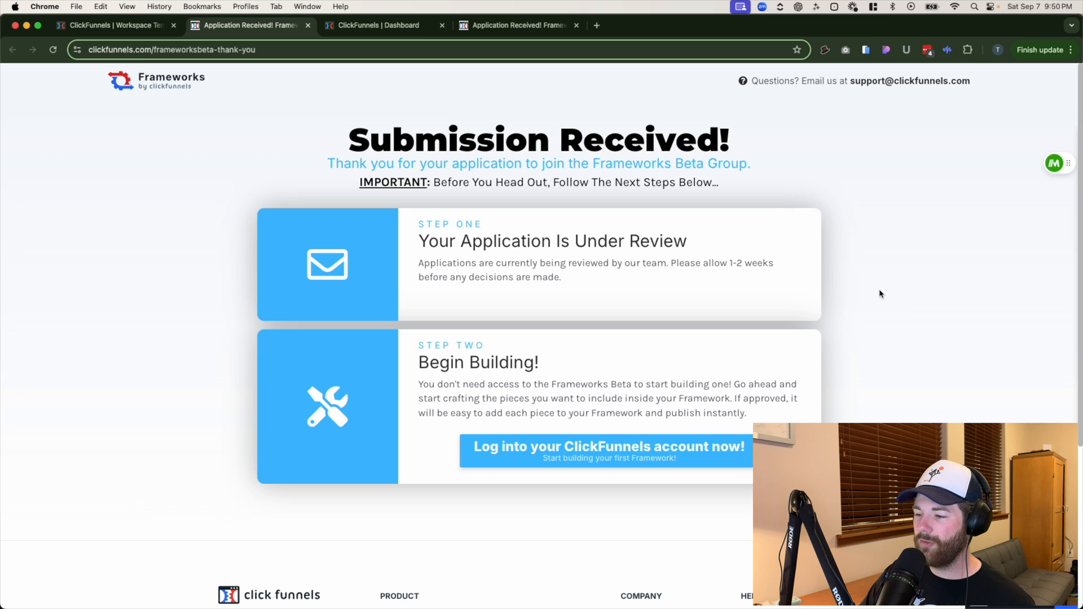
left_click(163, 32)
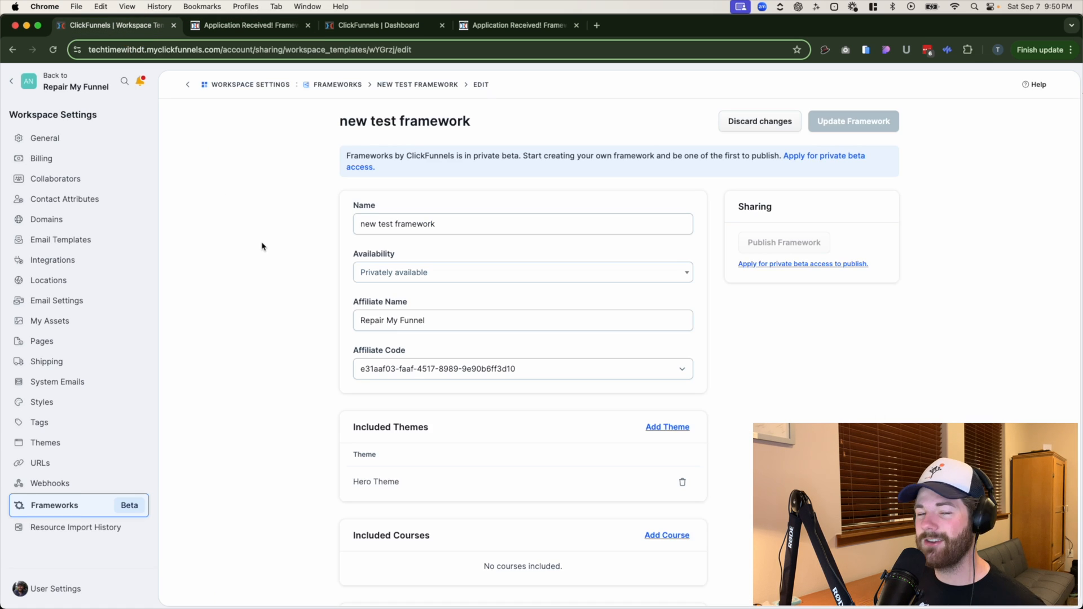